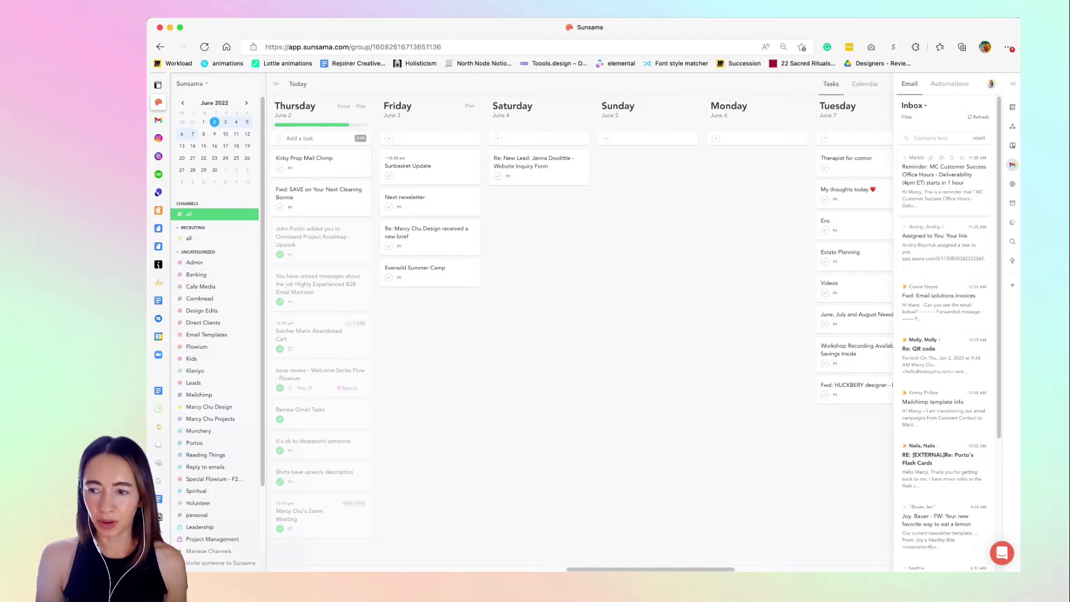
# - Archive the Mailchimp office-hours reminder; move Your link, Email solutions invoices, Mailchimp template info into Friday
pyautogui.click(942, 174)
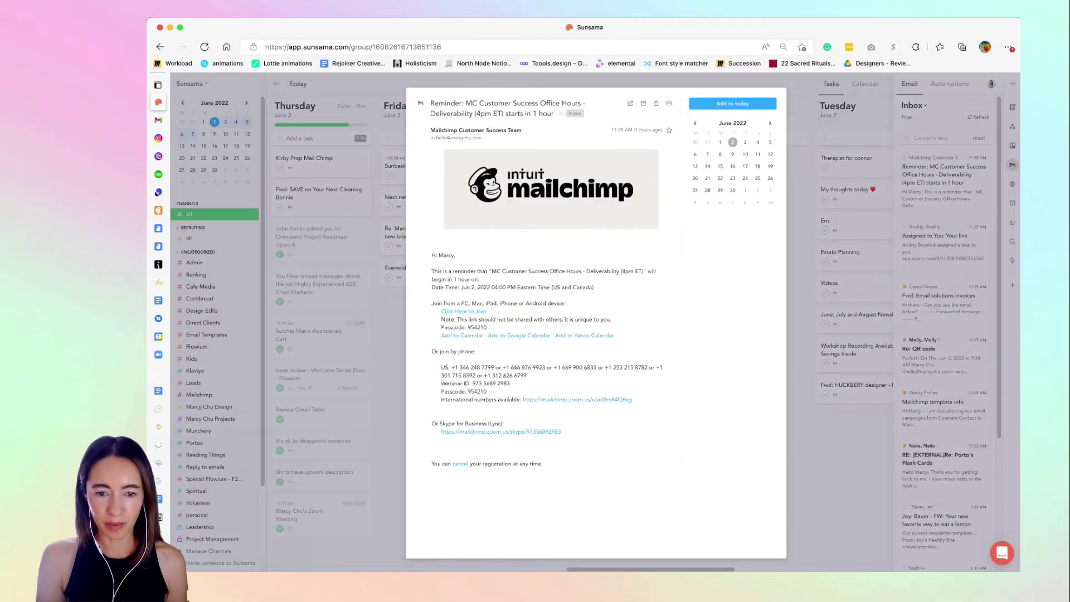
pyautogui.click(643, 104)
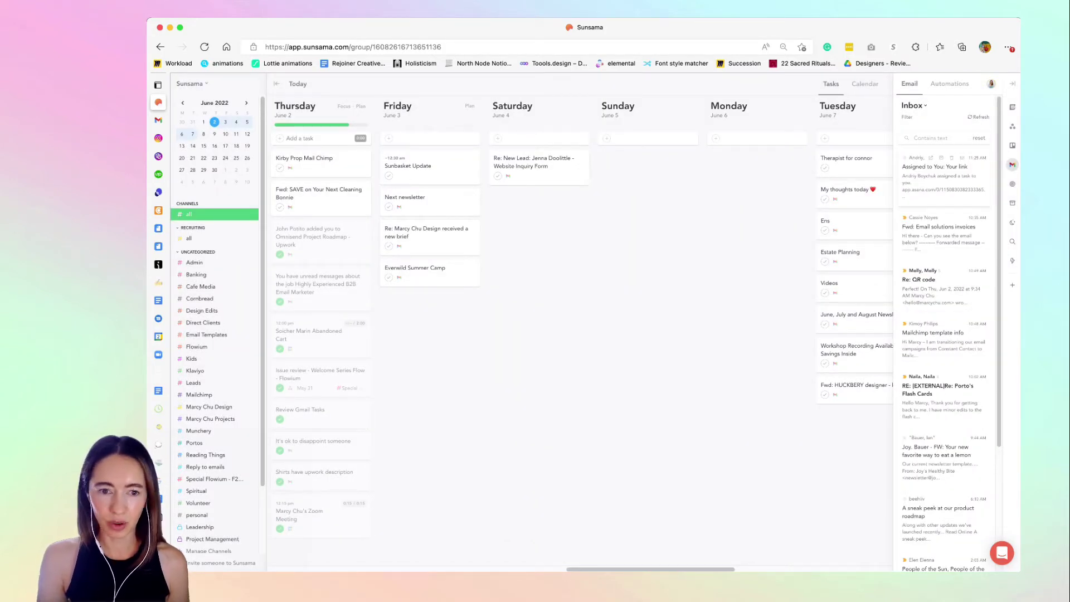
pyautogui.moveTo(936, 167); pyautogui.dragTo(429, 159)
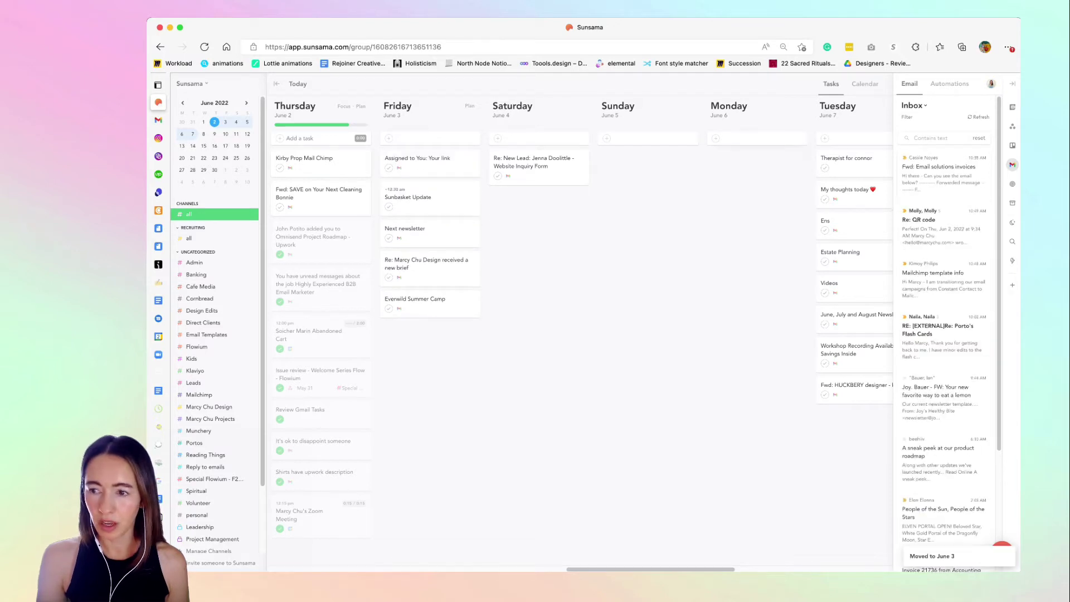
pyautogui.moveTo(943, 167); pyautogui.dragTo(430, 195)
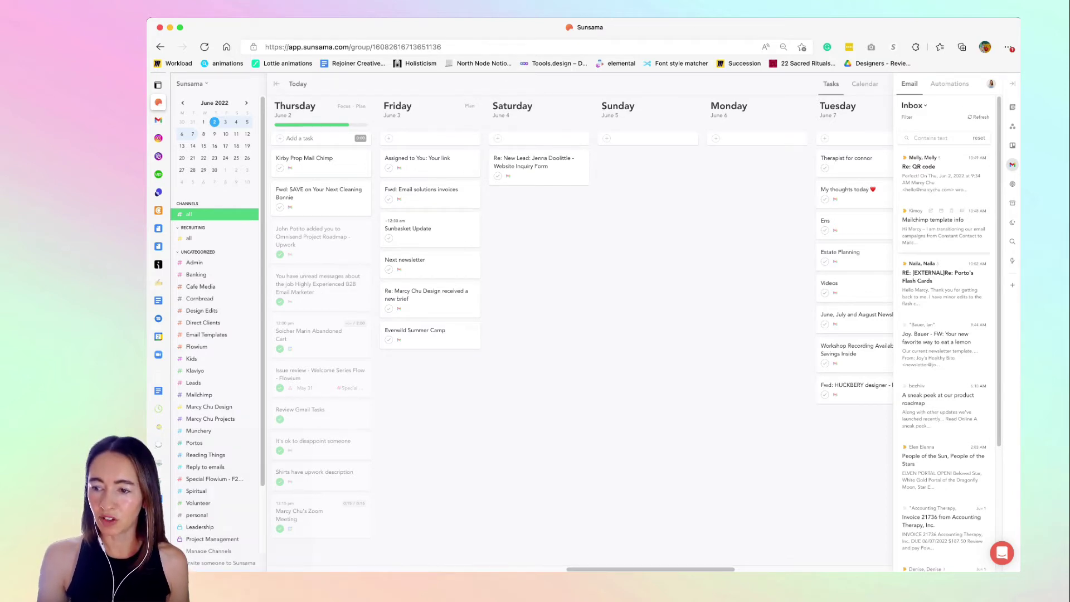
pyautogui.moveTo(942, 223); pyautogui.dragTo(430, 192)
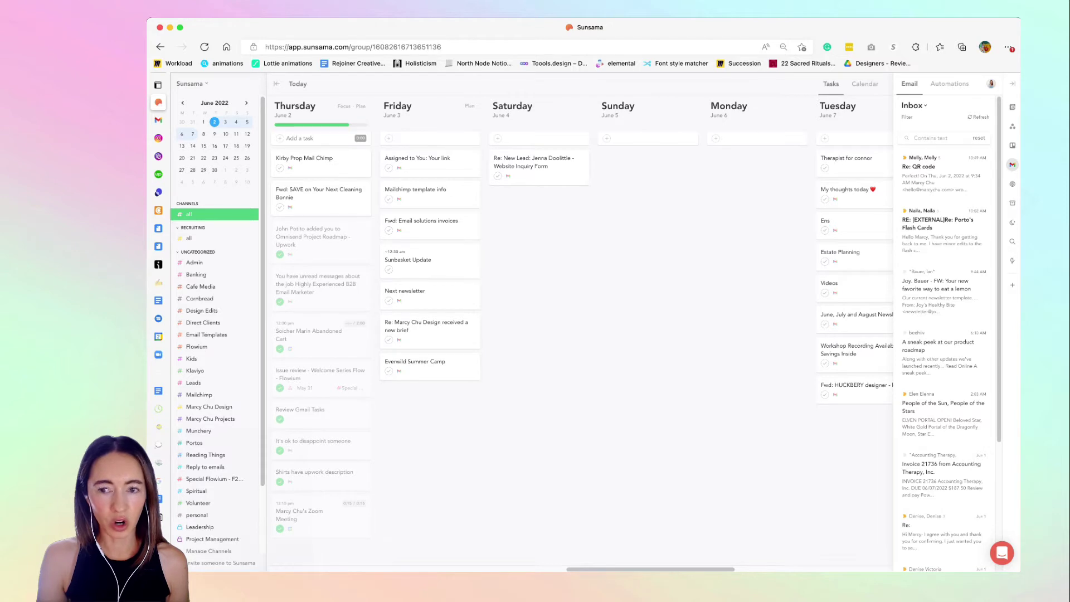
# - Open the beehiiv product roadmap email and archive it
pyautogui.click(937, 392)
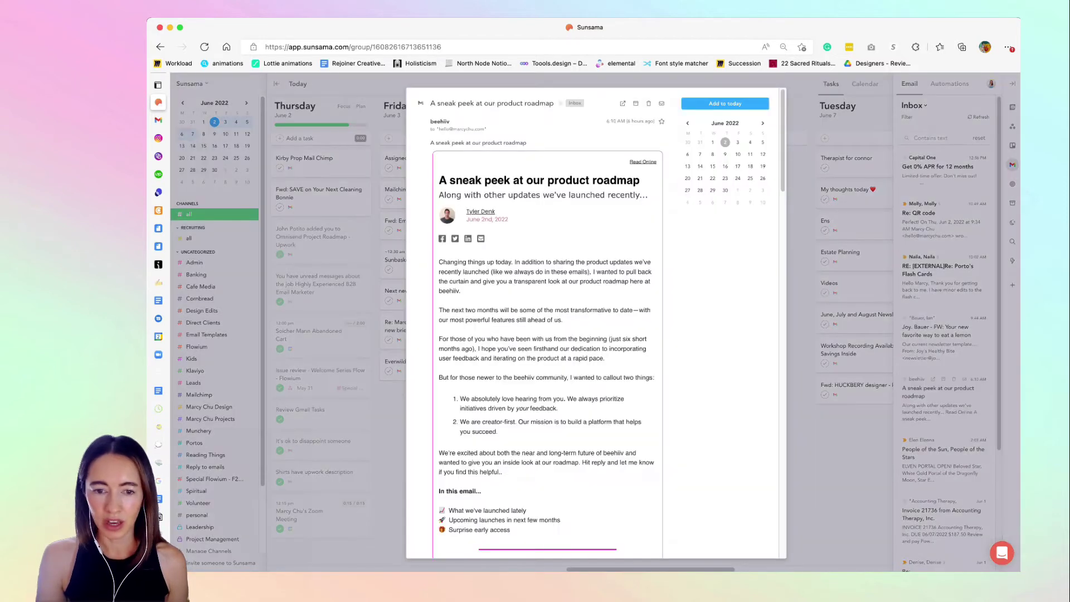
pyautogui.scroll(-2, 600, 321)
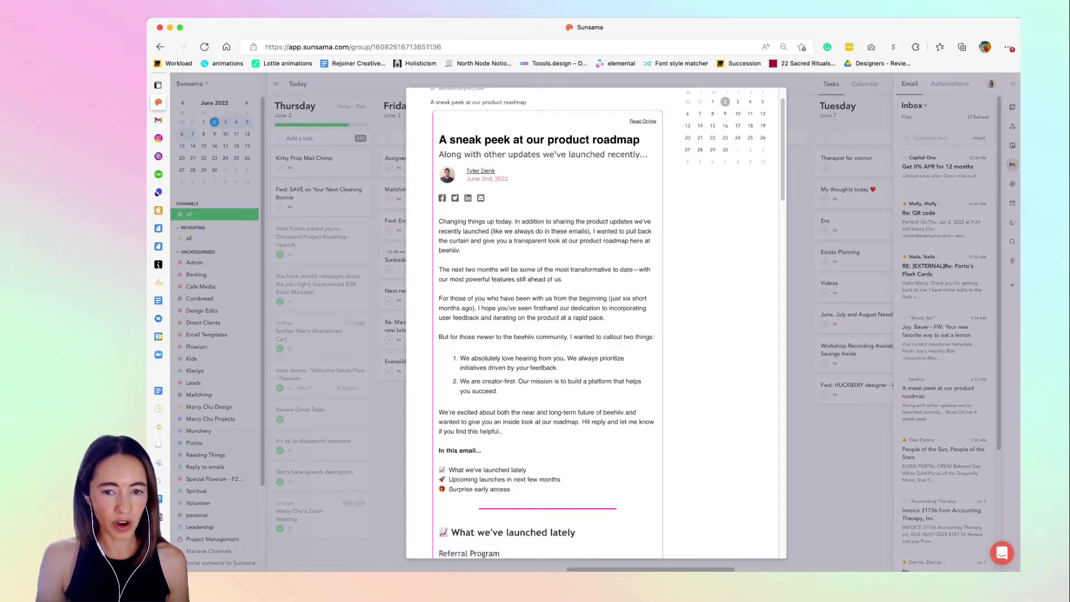
pyautogui.scroll(2, 601, 322)
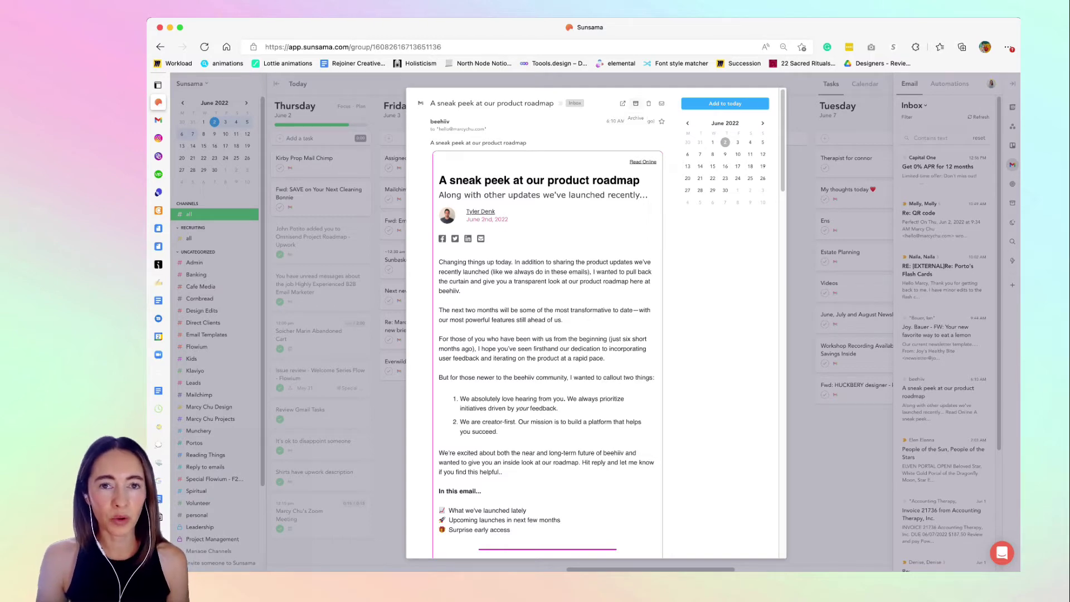
pyautogui.click(635, 104)
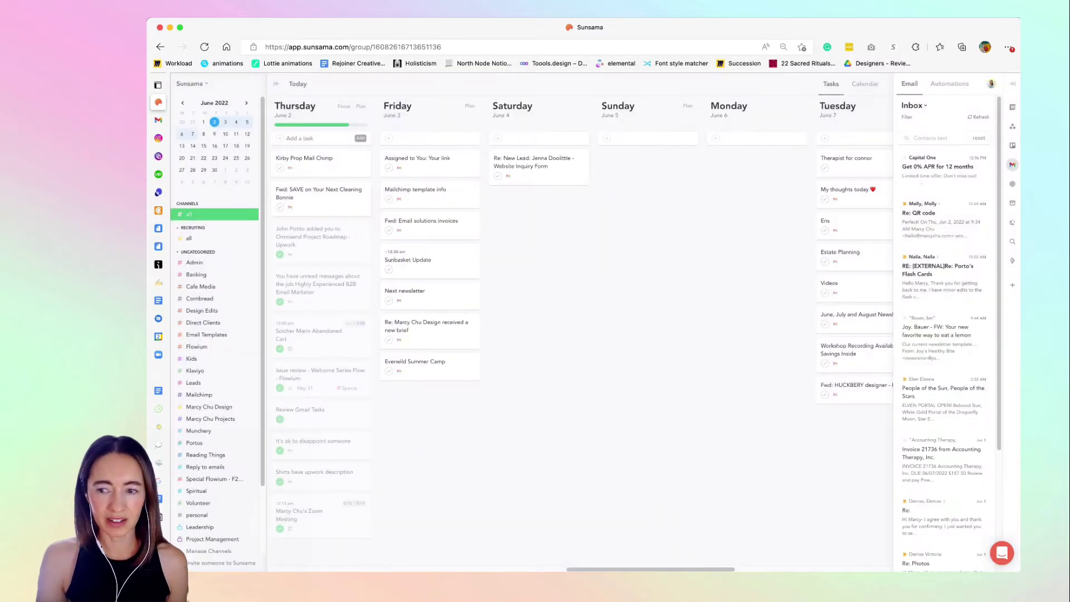
# - Move the email about a new favorite way to eat a lemon into Friday, June 3
pyautogui.scroll(-1, 942, 278)
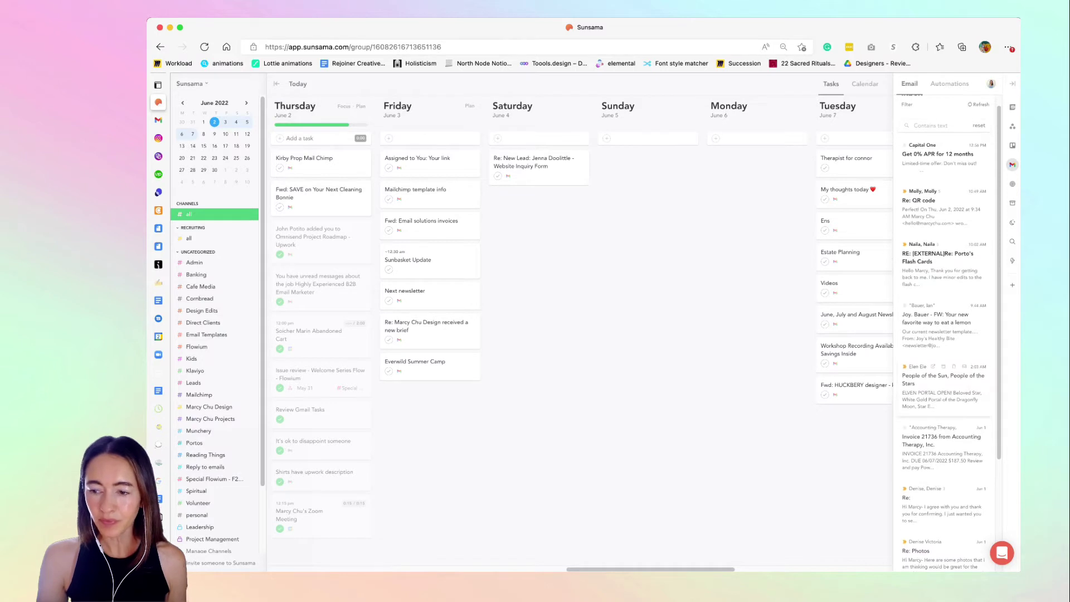
pyautogui.moveTo(937, 321); pyautogui.dragTo(432, 195)
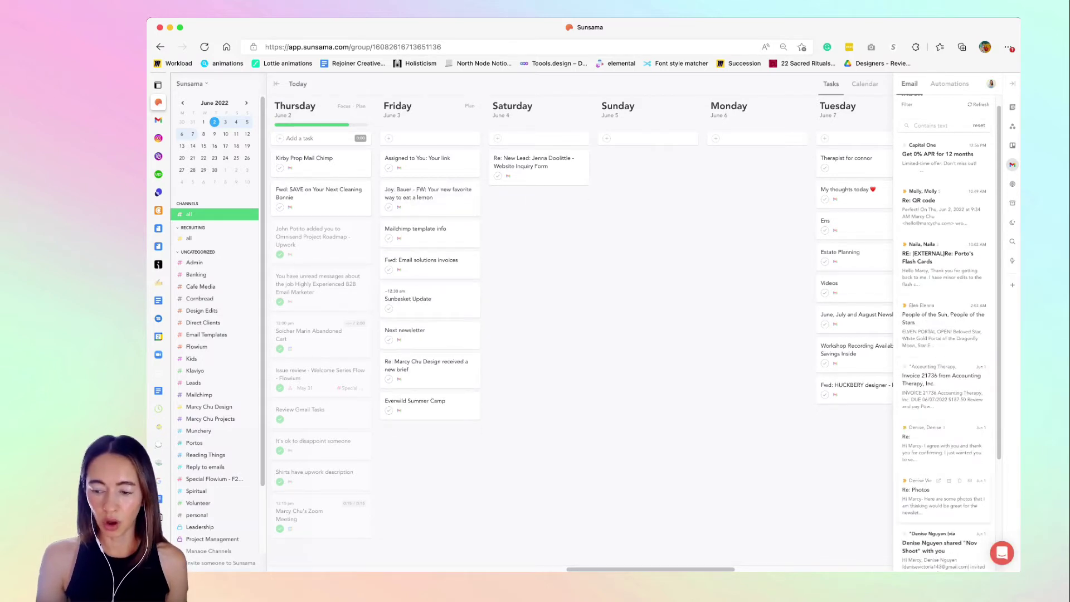
pyautogui.scroll(-4, 948, 335)
pyautogui.scroll(-1, 948, 334)
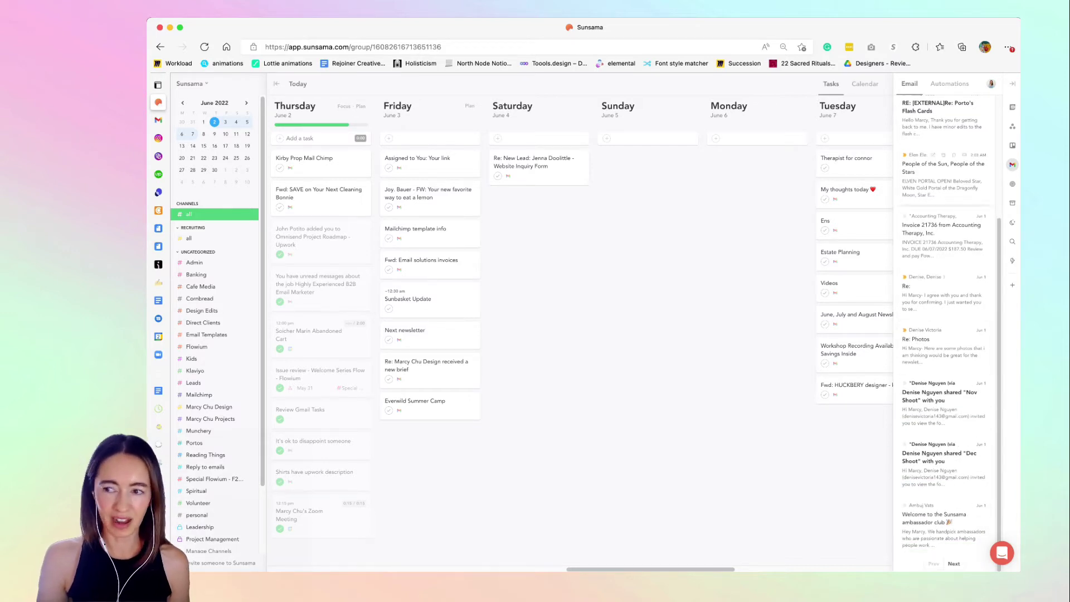
pyautogui.scroll(5, 945, 334)
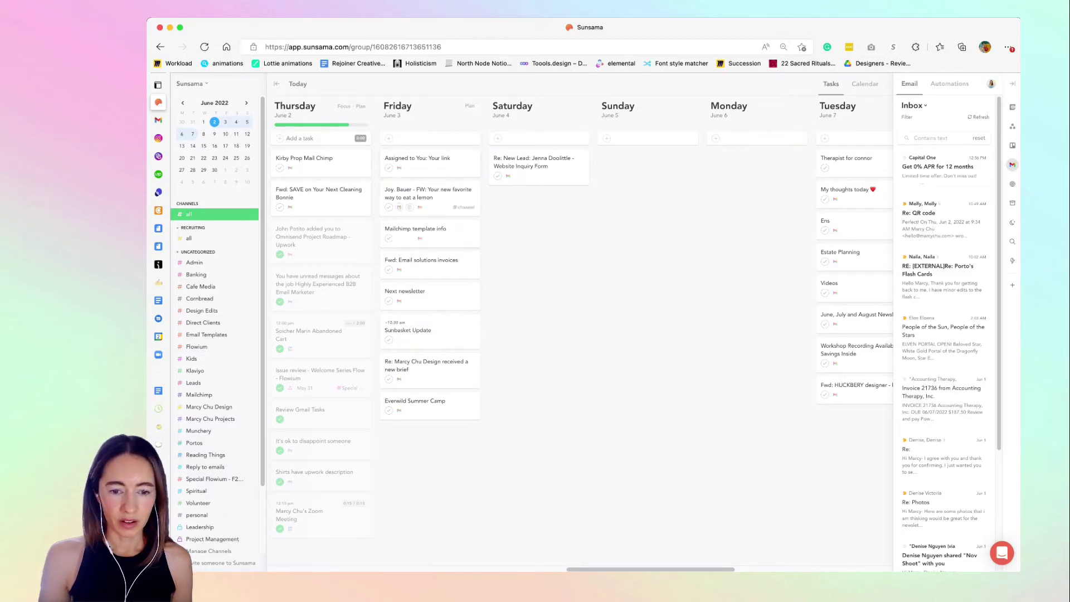
# - Give the Mailchimp template info task a 2:00 planned time, then close its details
pyautogui.click(423, 230)
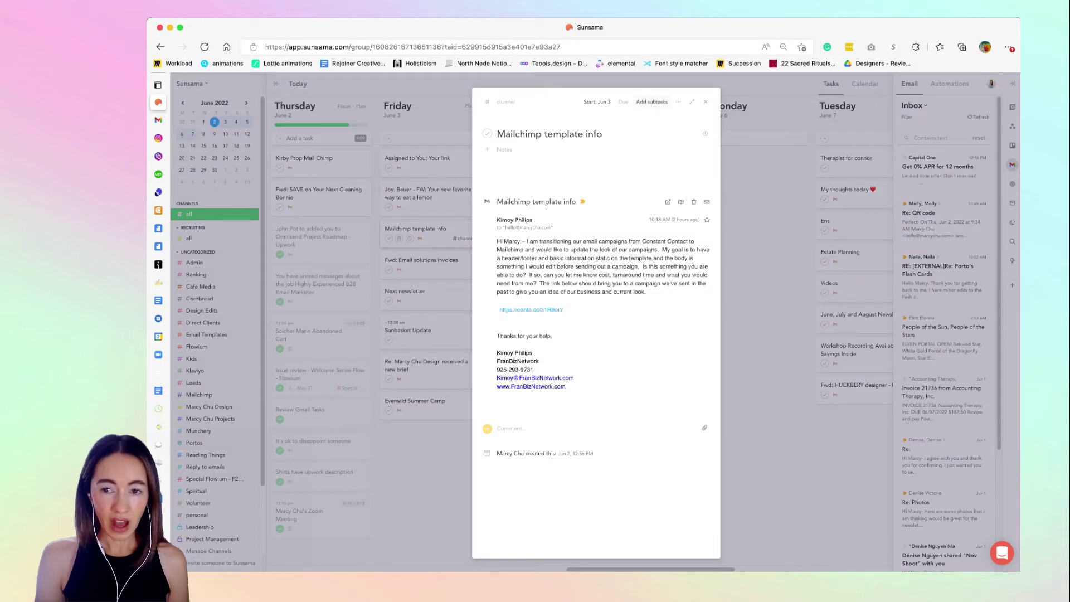
pyautogui.click(652, 102)
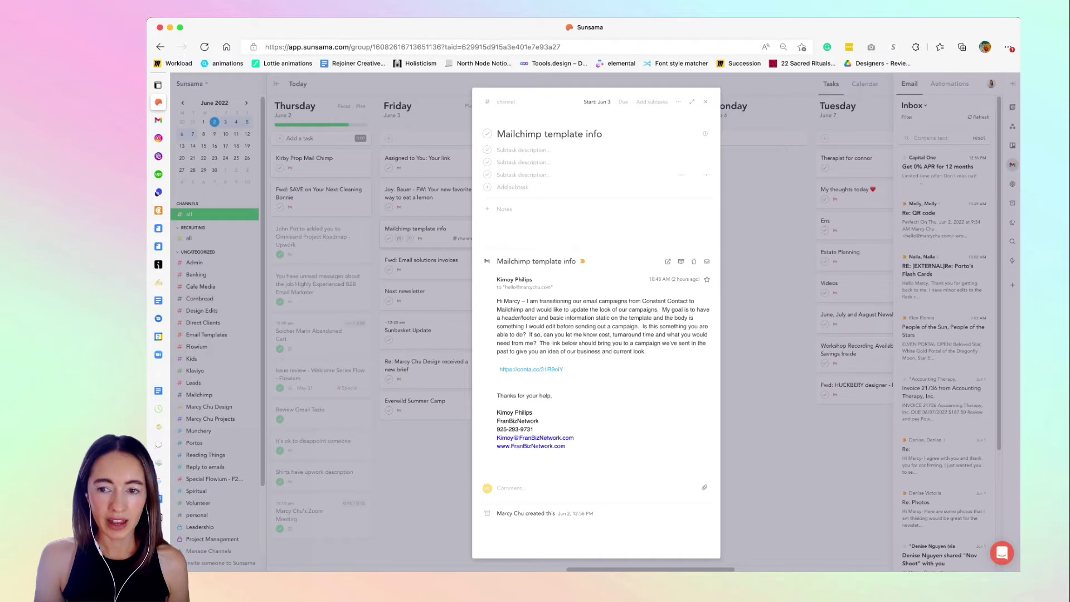
pyautogui.click(702, 135)
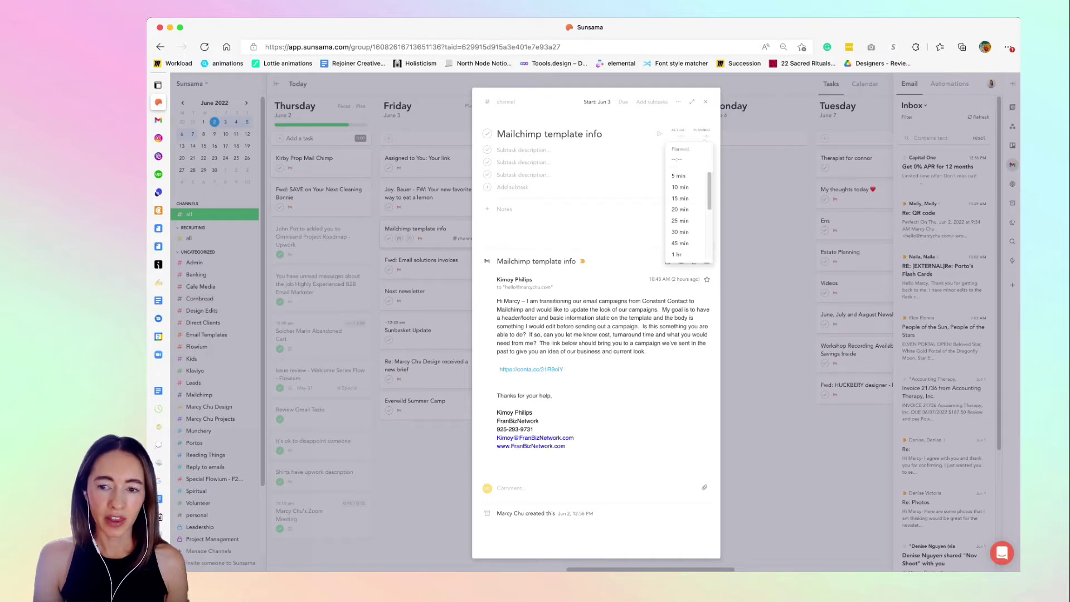
pyautogui.scroll(-3, 686, 223)
pyautogui.click(686, 250)
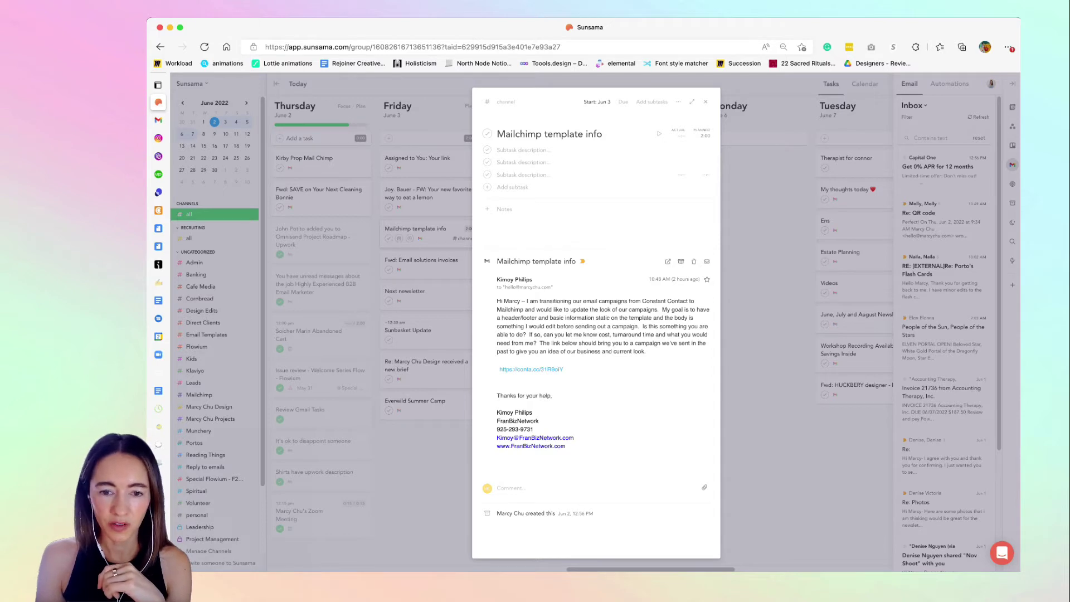
pyautogui.press('Escape')
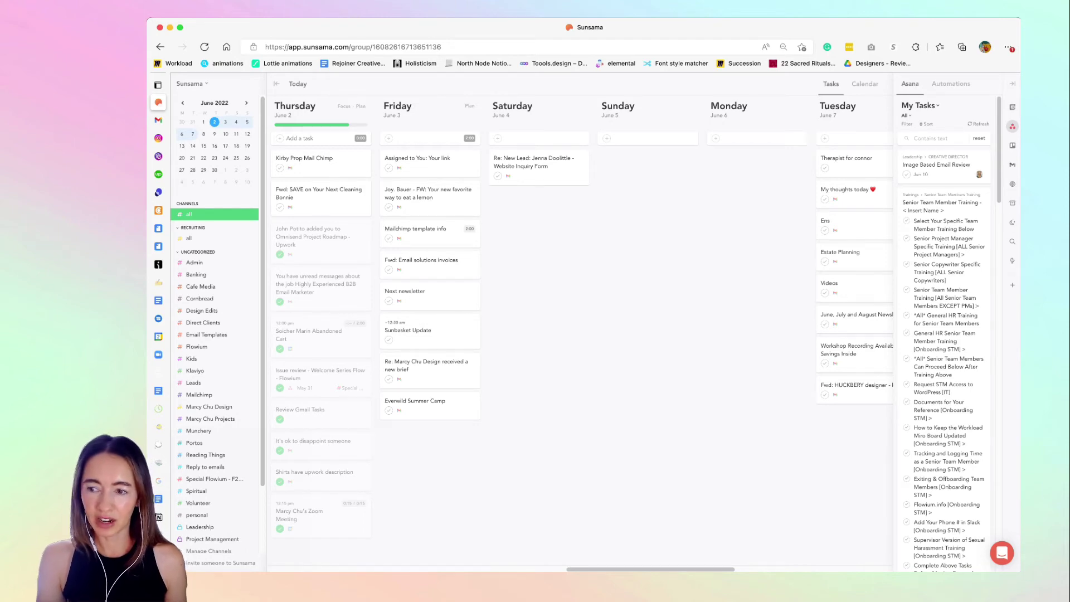
# - Drag Asana's 'Copywriting Training #1: Copy Cure Review' task to the top of Friday, June 3
pyautogui.scroll(-15, 944, 334)
pyautogui.scroll(-5, 944, 334)
pyautogui.scroll(-2, 945, 334)
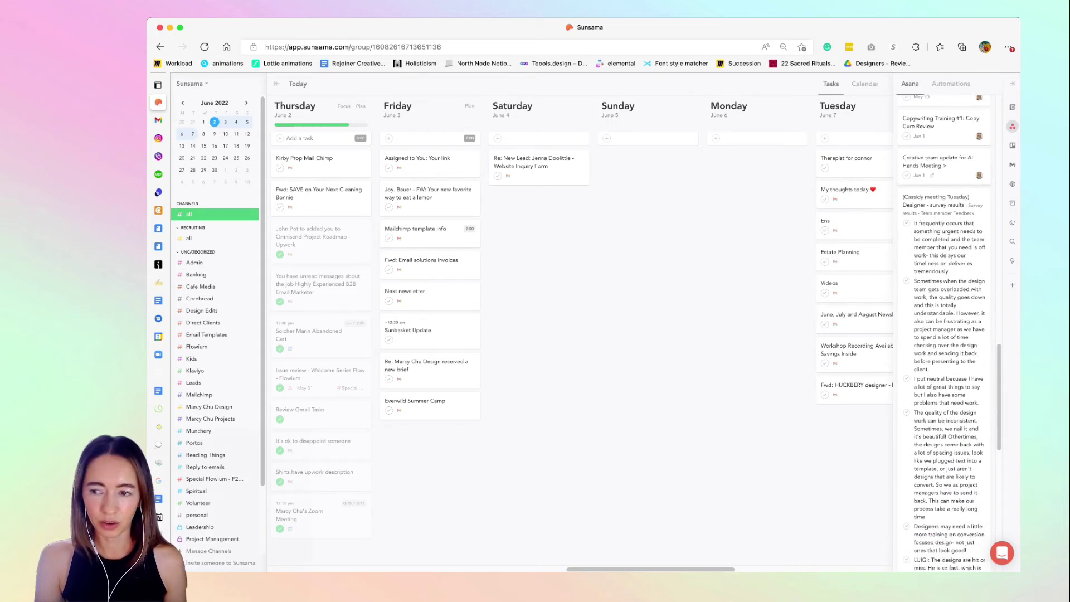
pyautogui.scroll(2, 944, 334)
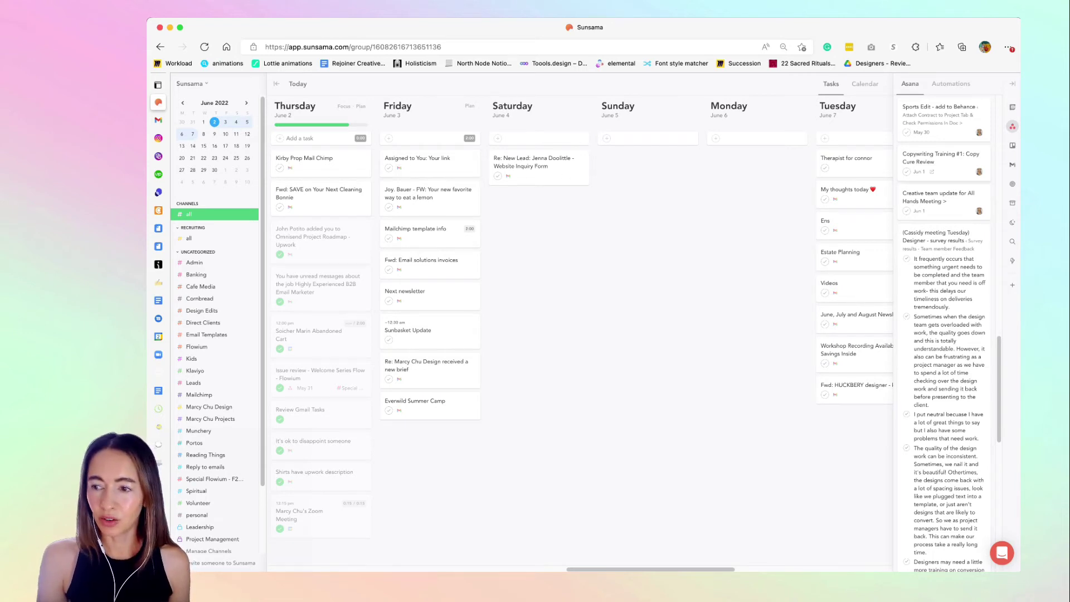
pyautogui.moveTo(942, 158); pyautogui.dragTo(429, 162)
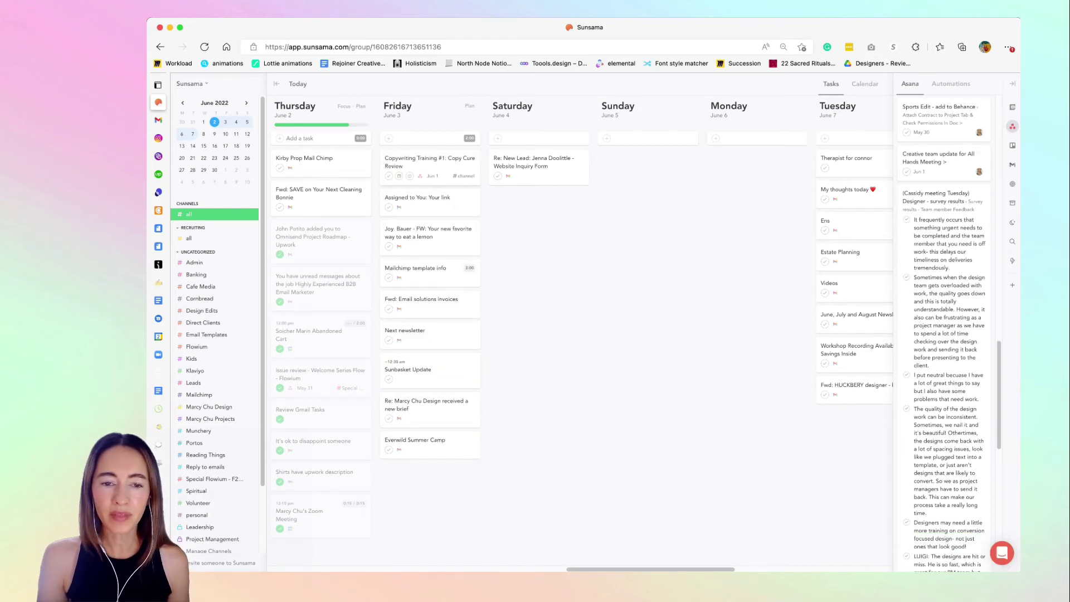
# - Open the Copywriting Training task, read its Asana description, and close it
pyautogui.click(424, 161)
pyautogui.scroll(-3, 592, 335)
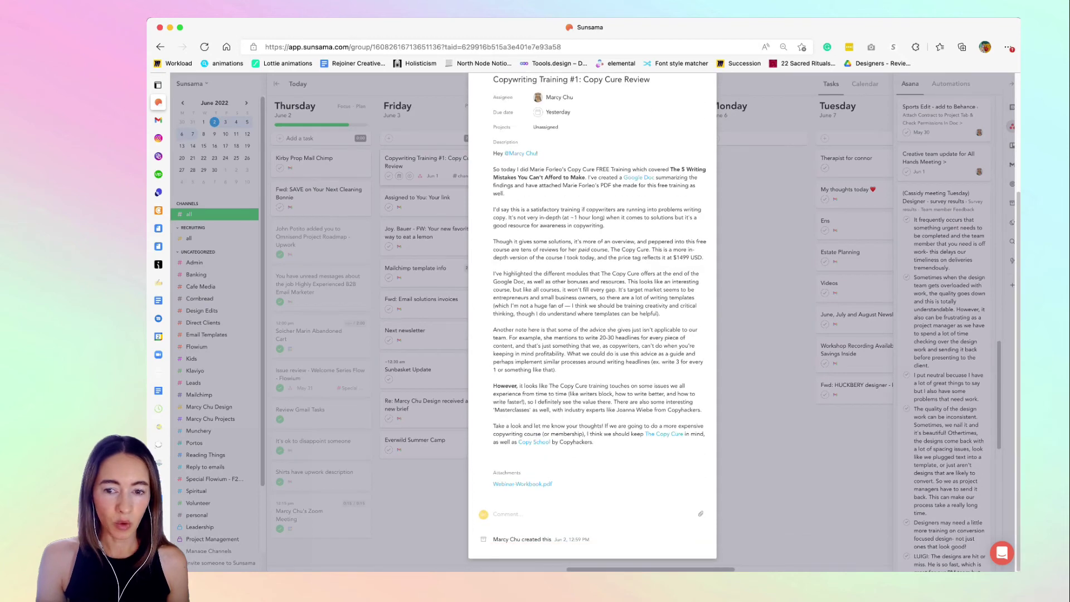
pyautogui.scroll(3, 592, 320)
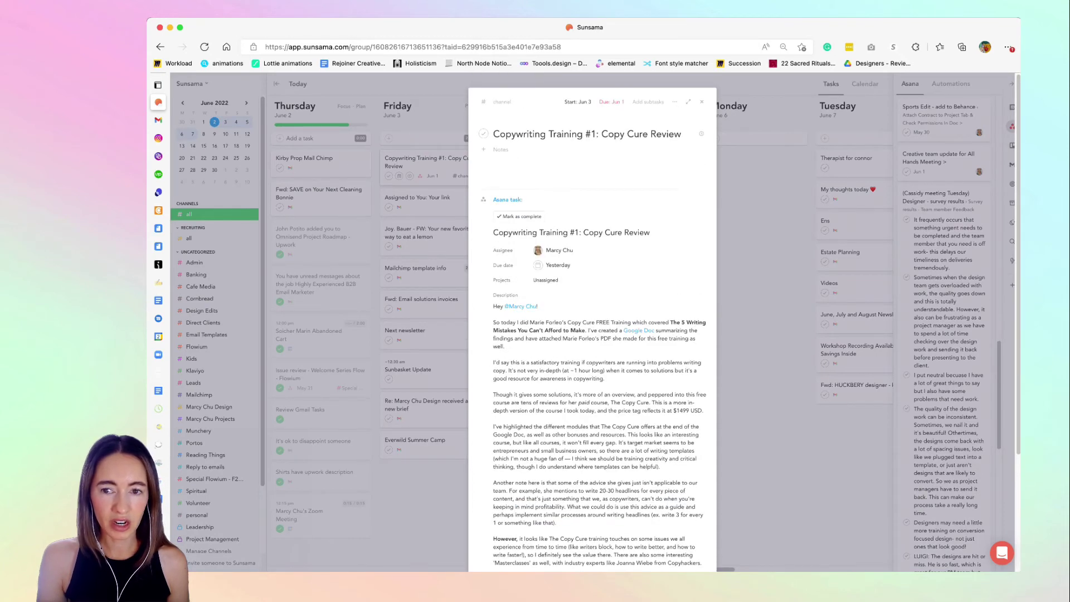
pyautogui.press('Escape')
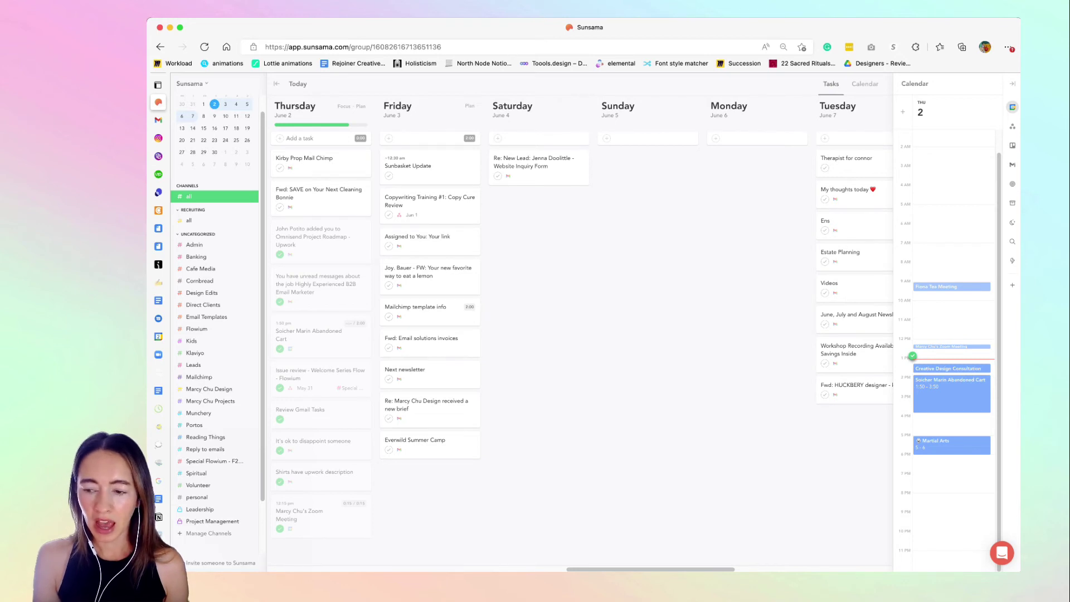
# - Add the Creative Design Consultation calendar event to Thursday as a 1:15 pm task
pyautogui.click(952, 347)
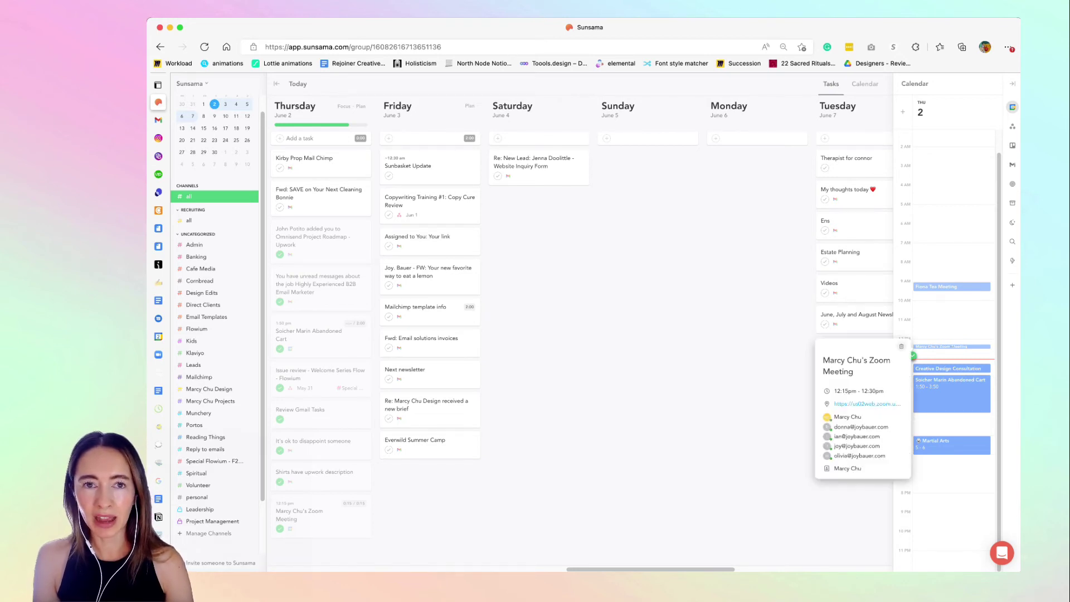
pyautogui.press('Escape')
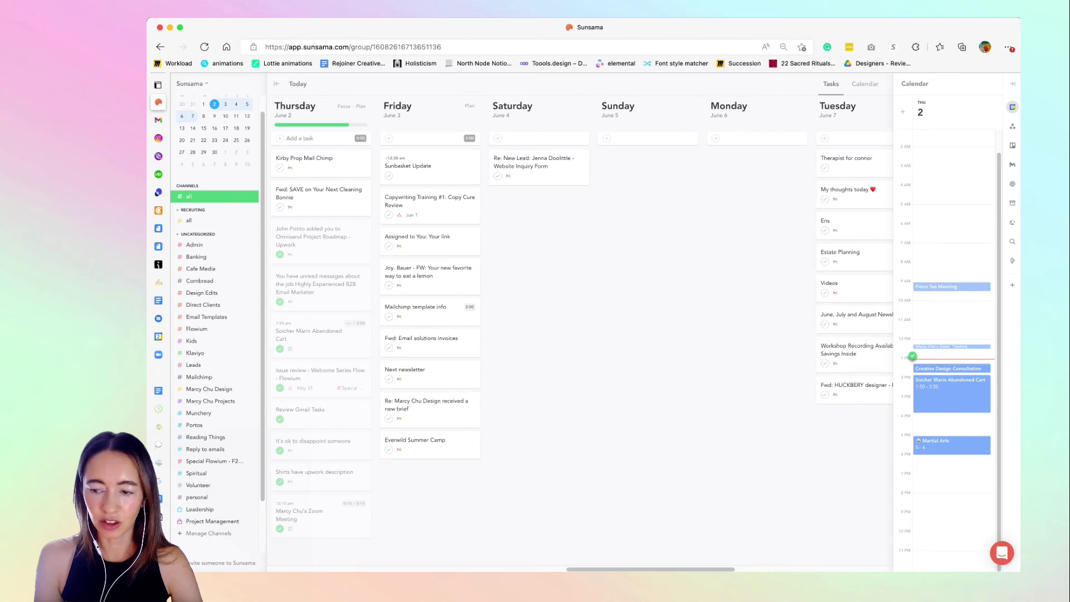
pyautogui.click(951, 370)
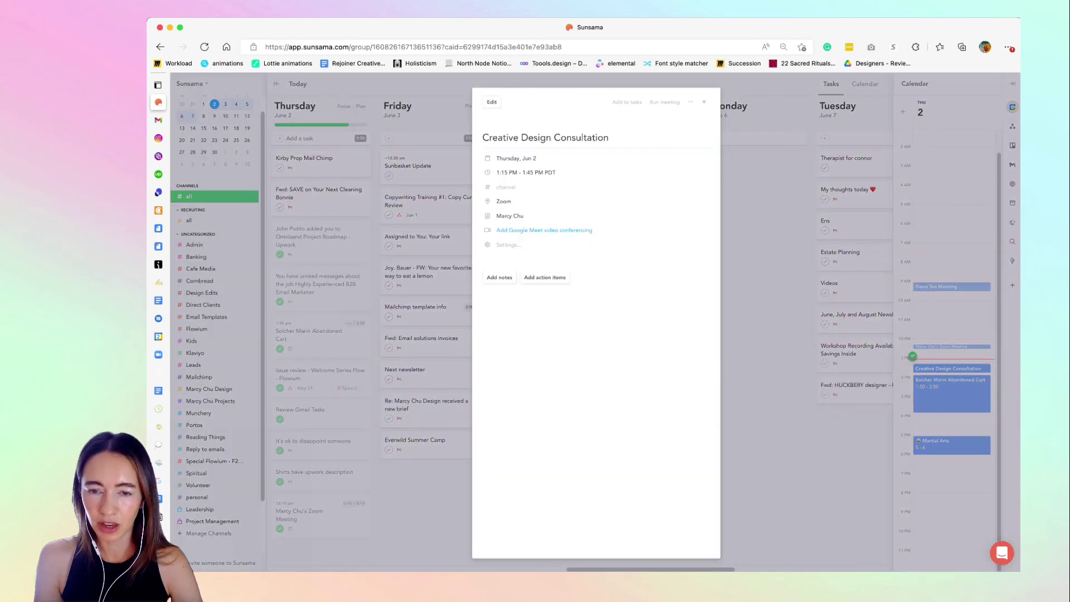
pyautogui.click(628, 102)
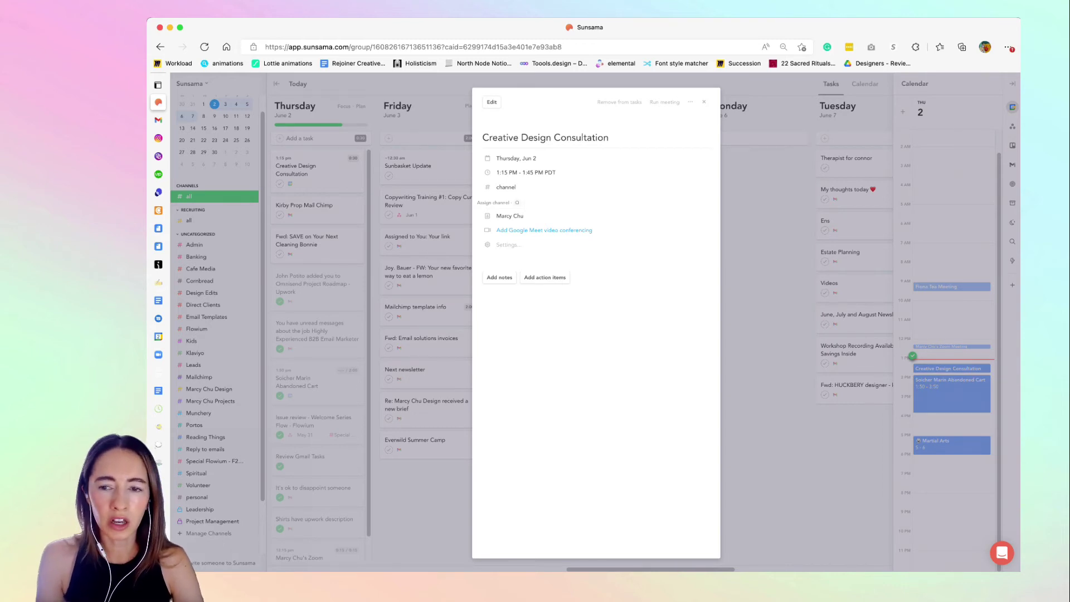
pyautogui.press('Escape')
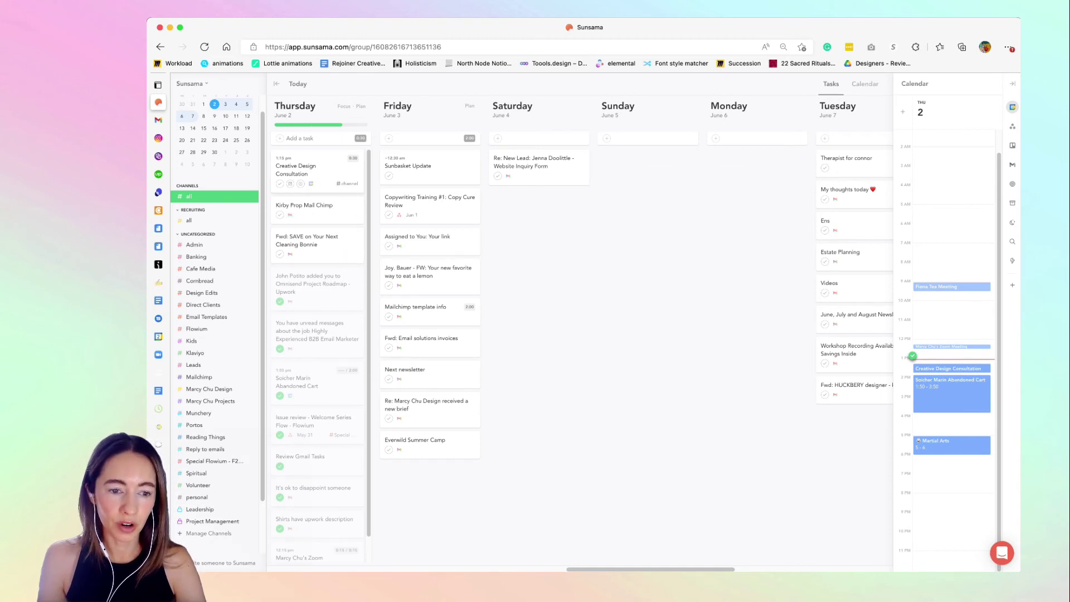
# - Move Creative Design Consultation below Fwd: SAVE as Thursday's third task
pyautogui.moveTo(316, 167); pyautogui.dragTo(317, 240)
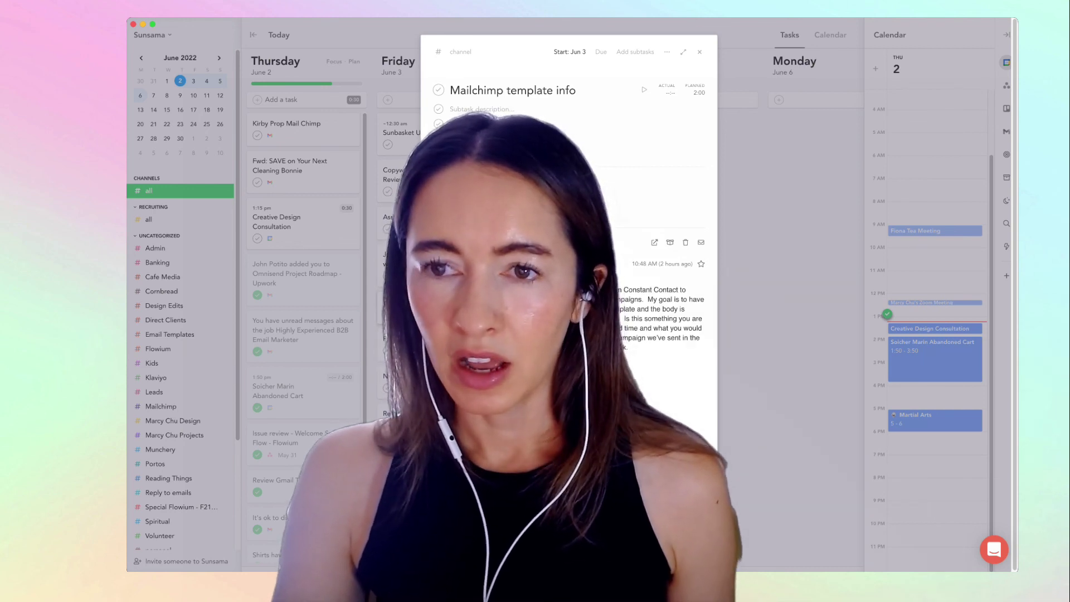
# - Close the Mailchimp task and show the Trello lists in the side panel
pyautogui.press('Escape')
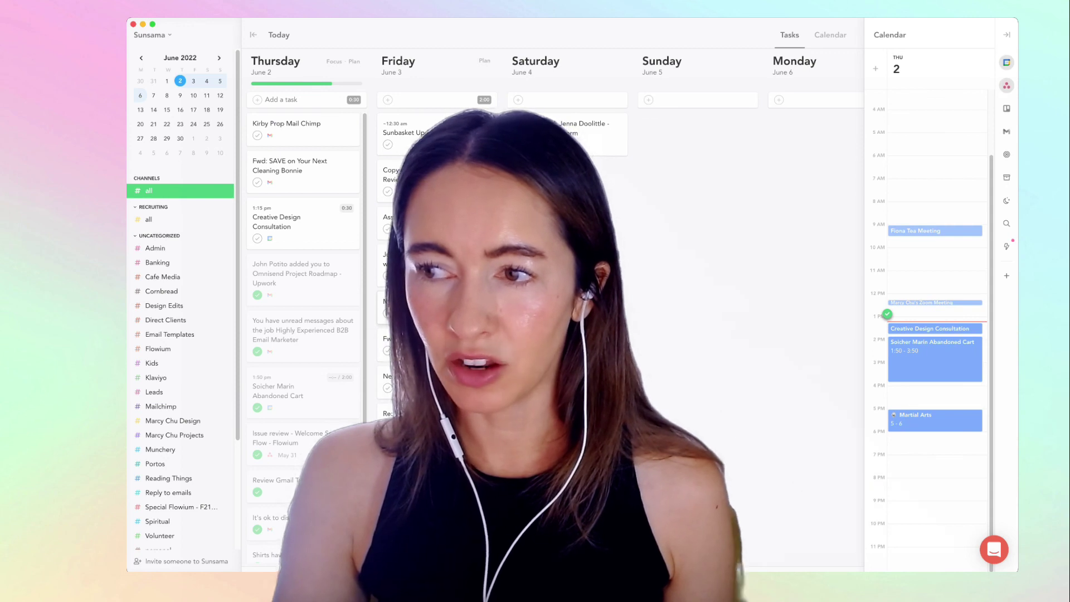
pyautogui.click(1007, 108)
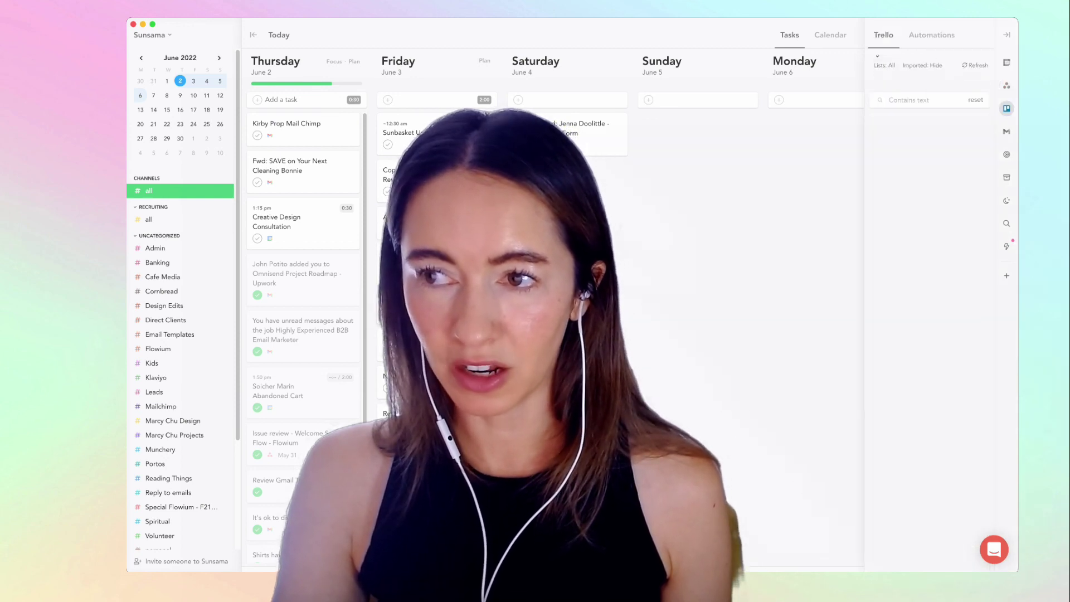